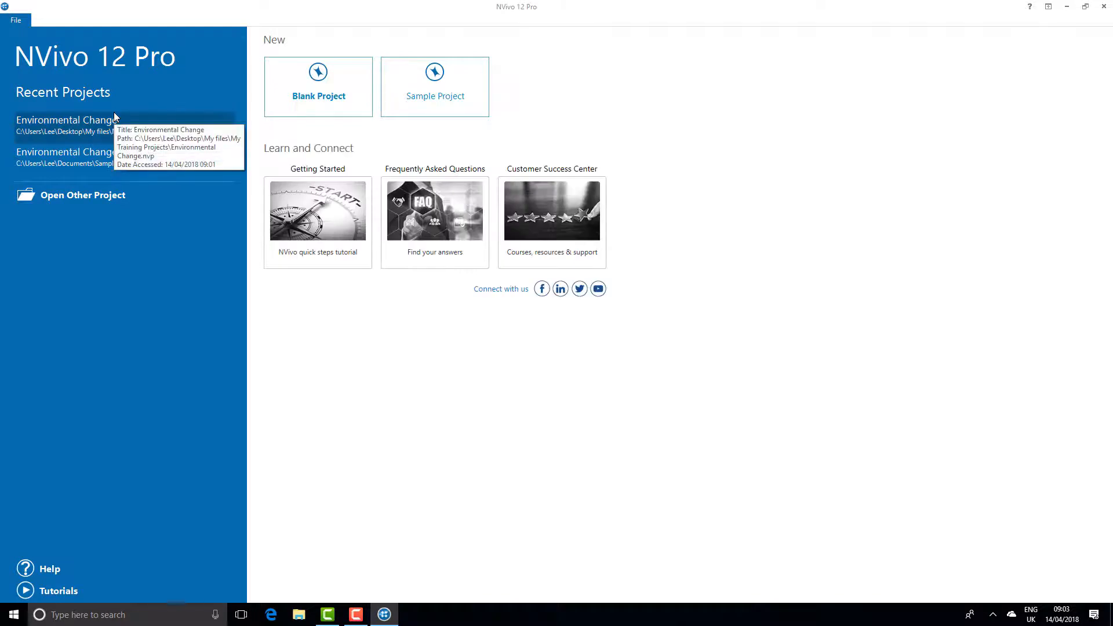
# Create a blank project titled Environmental Change with the description "Training project"
pyautogui.click(280, 94)
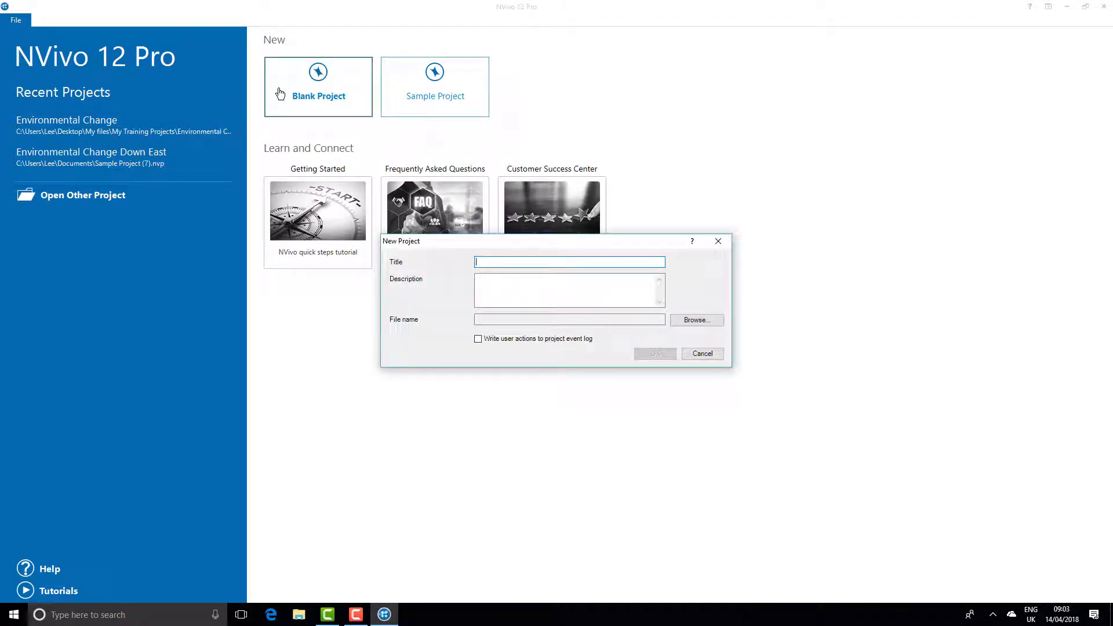
pyautogui.write('E')
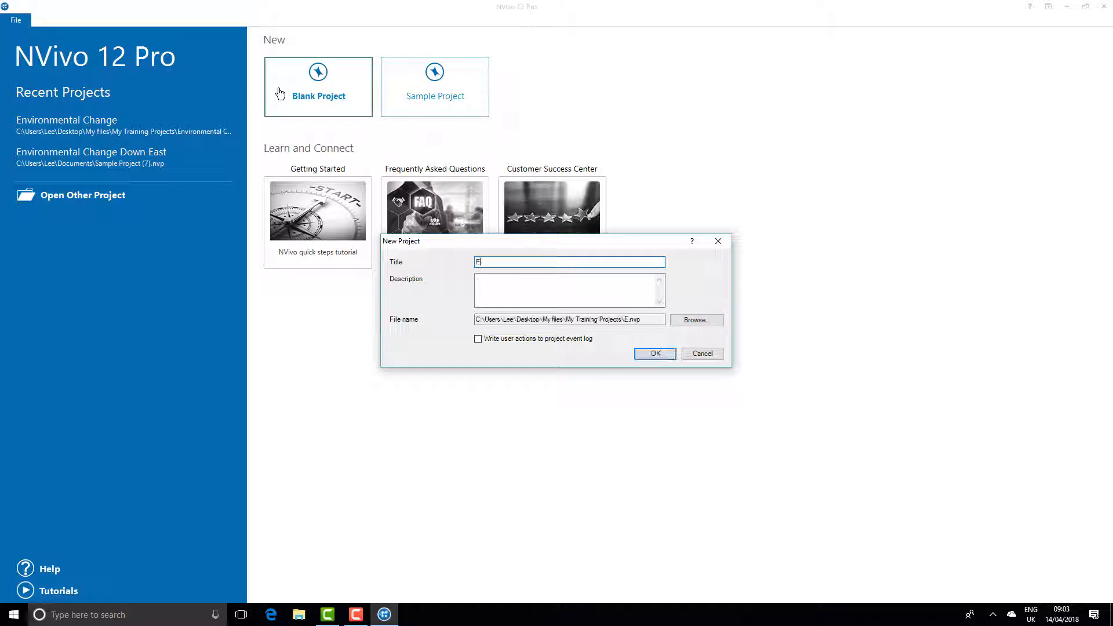
pyautogui.write('nvironmental Change')
pyautogui.click(499, 284)
pyautogui.write('Tr')
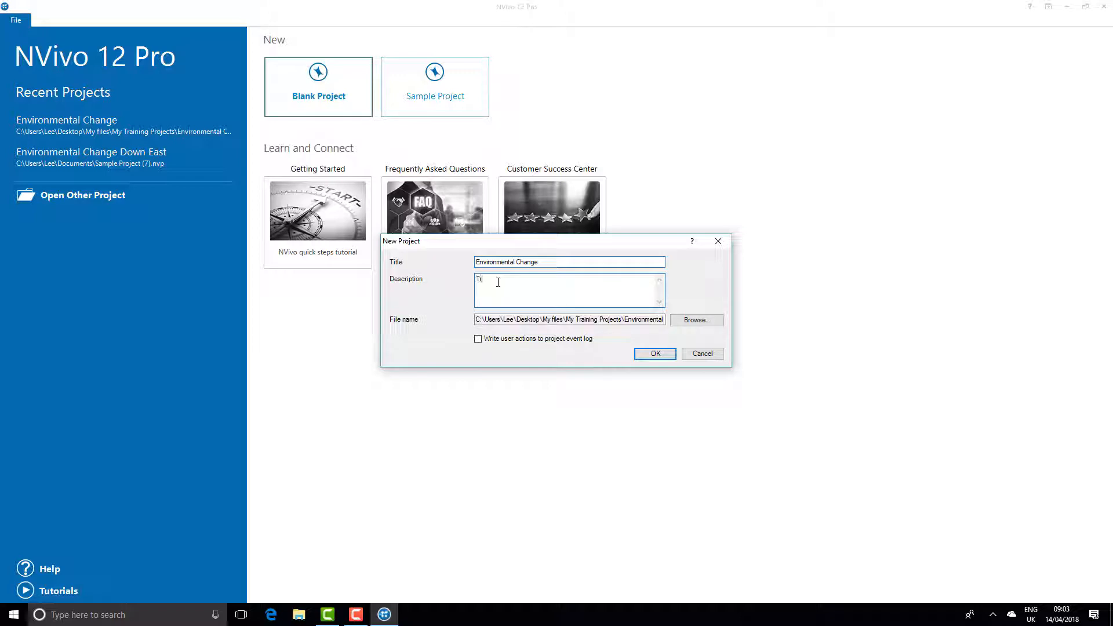
pyautogui.write('aining project')
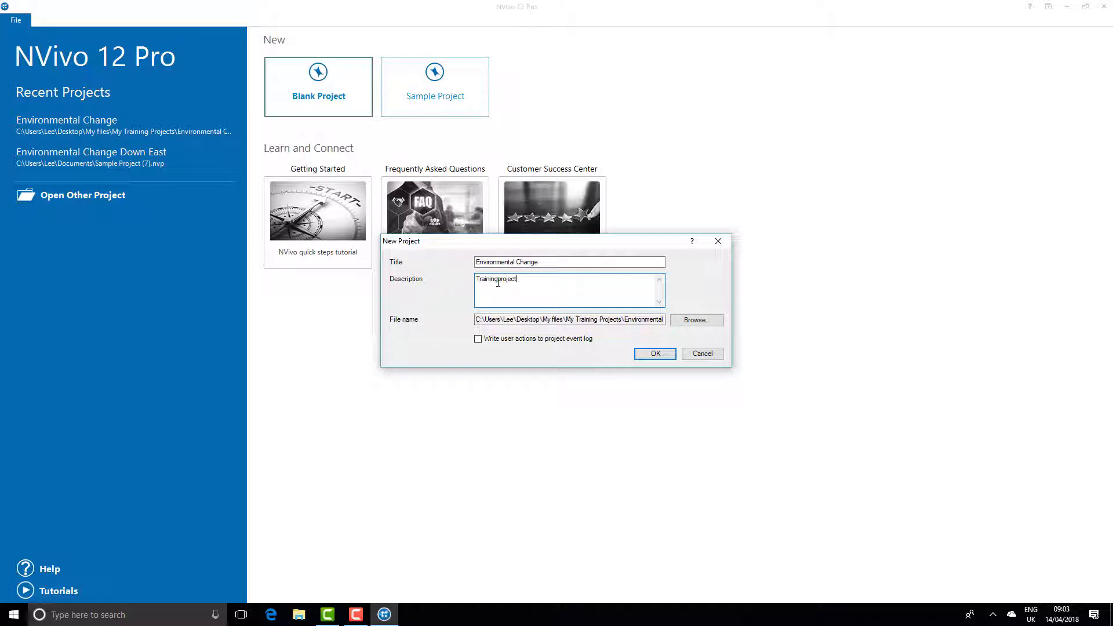
pyautogui.click(659, 359)
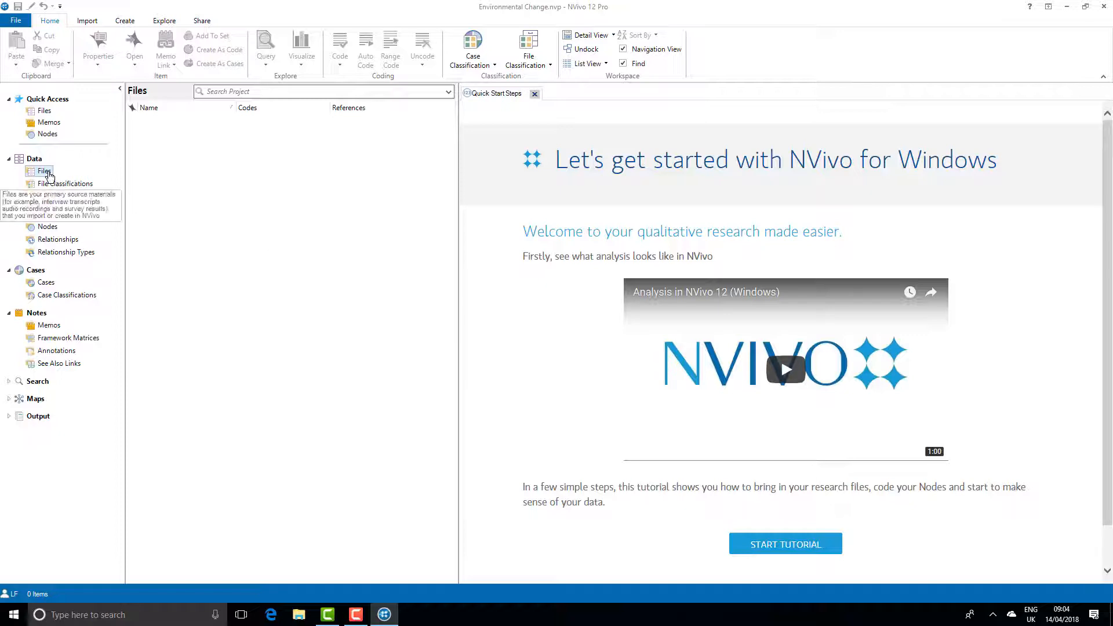
# Create a folder named Interviews under the project's data Files
pyautogui.rightClick(49, 176)
pyautogui.click(51, 179)
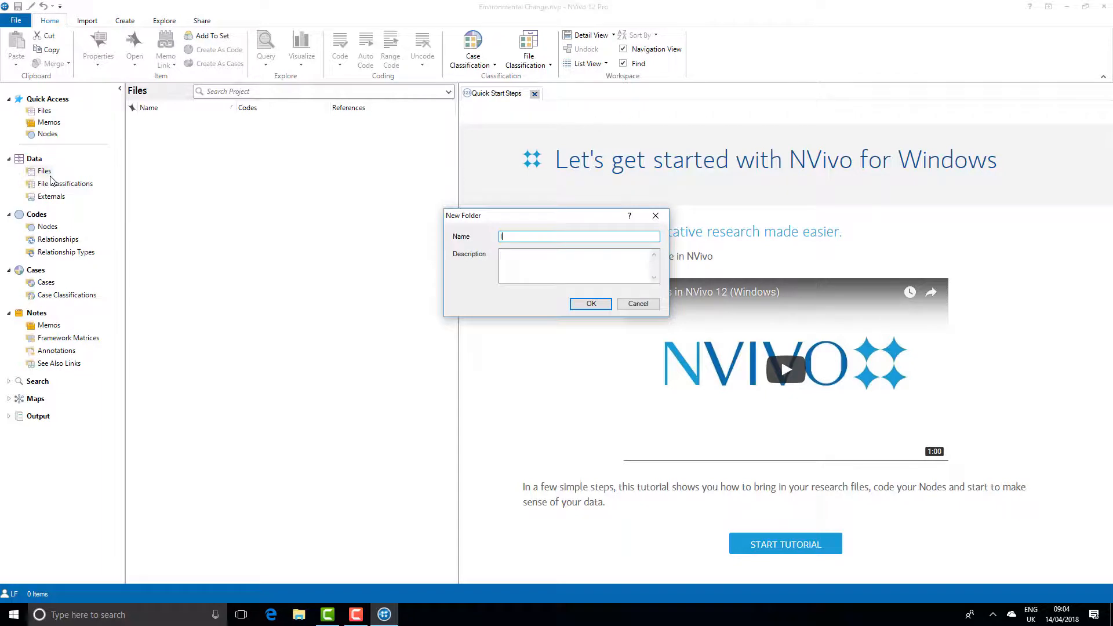
pyautogui.write('Interviews')
pyautogui.press('Return')
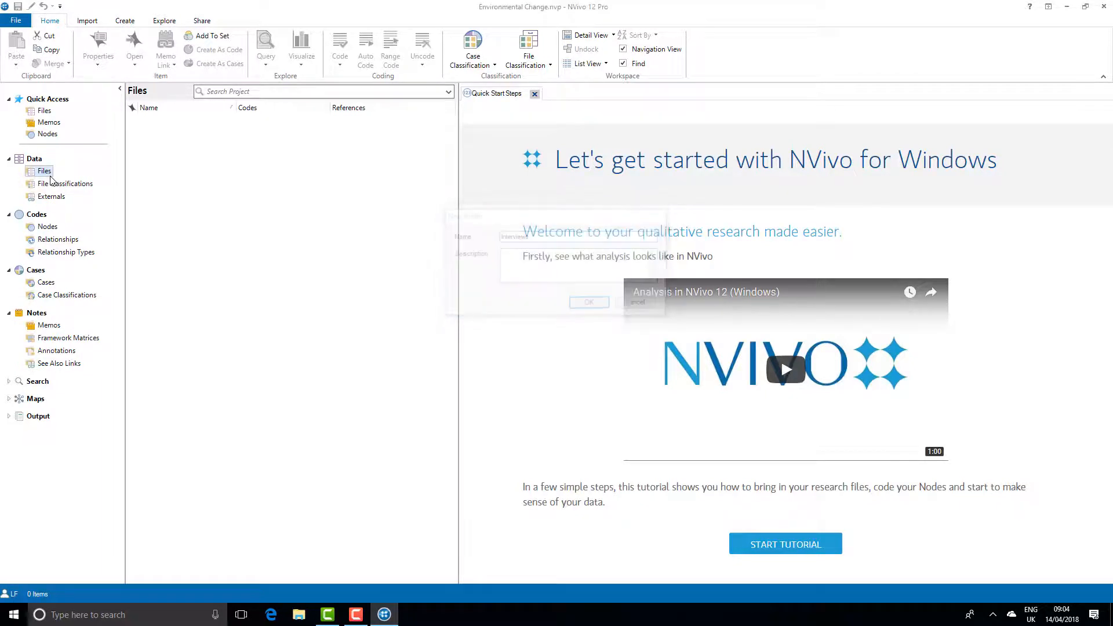
# Add two more folders under the data Files, named News articles and Literature
pyautogui.rightClick(50, 176)
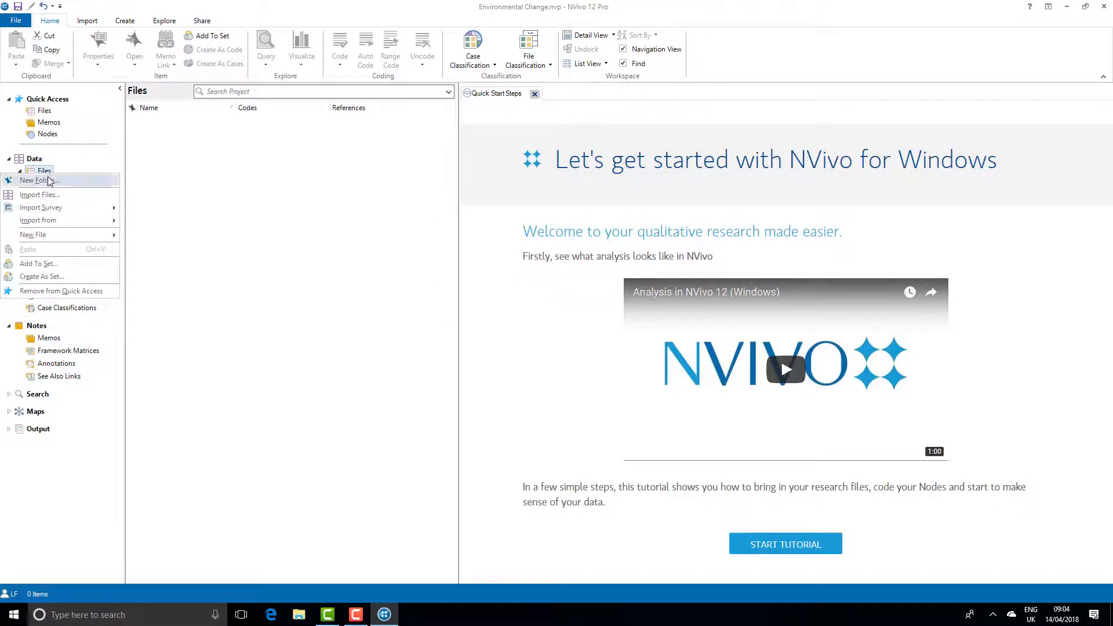
pyautogui.click(50, 180)
pyautogui.write('News articles')
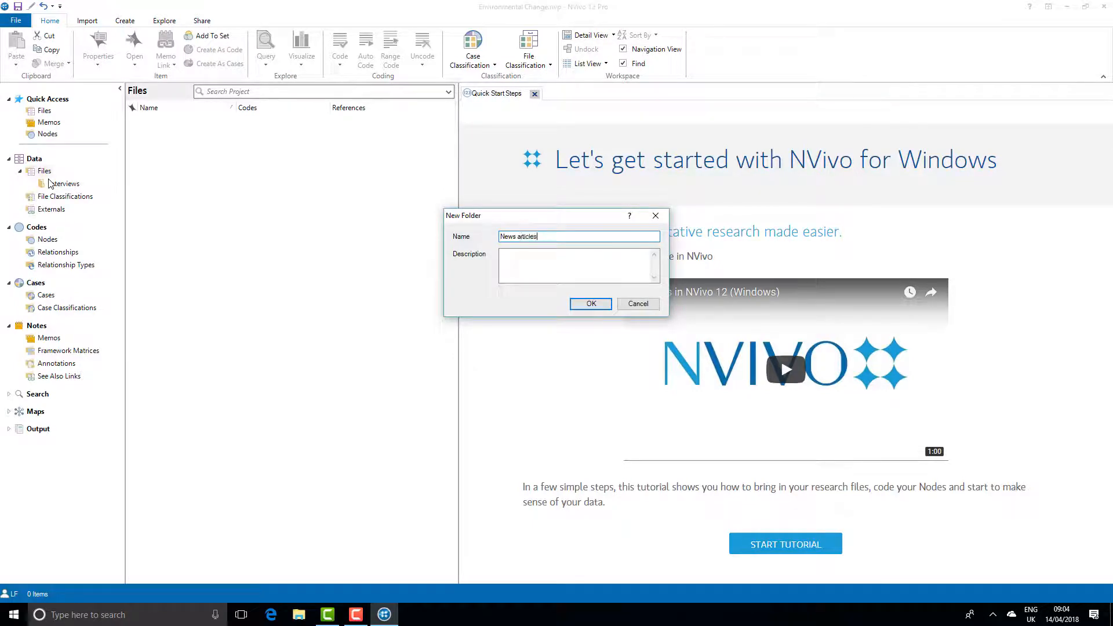
pyautogui.press('Return')
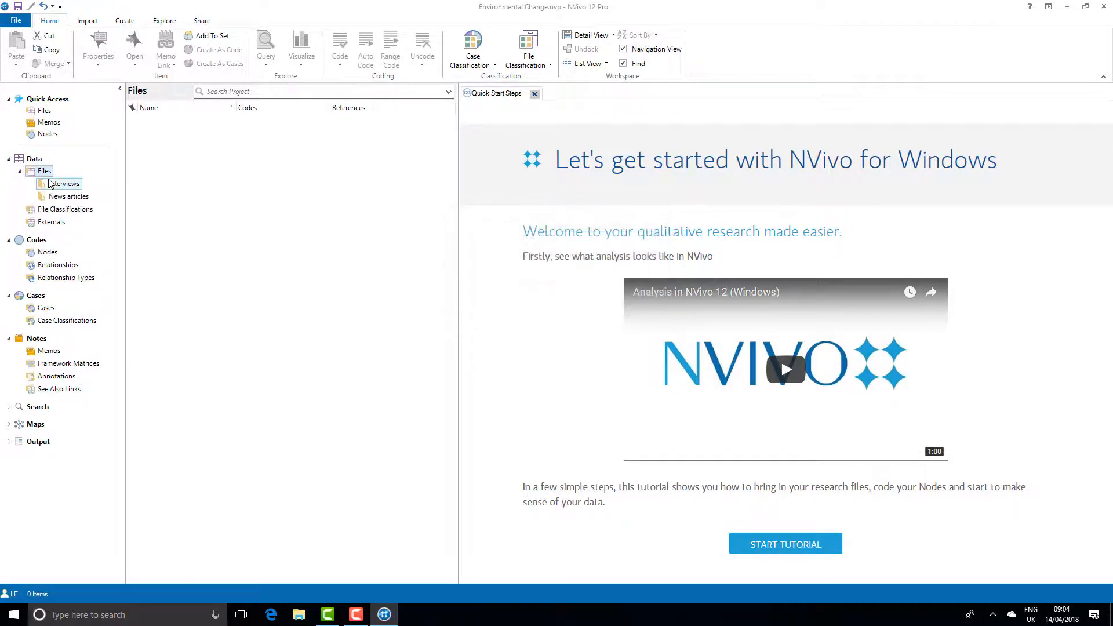
pyautogui.rightClick(46, 173)
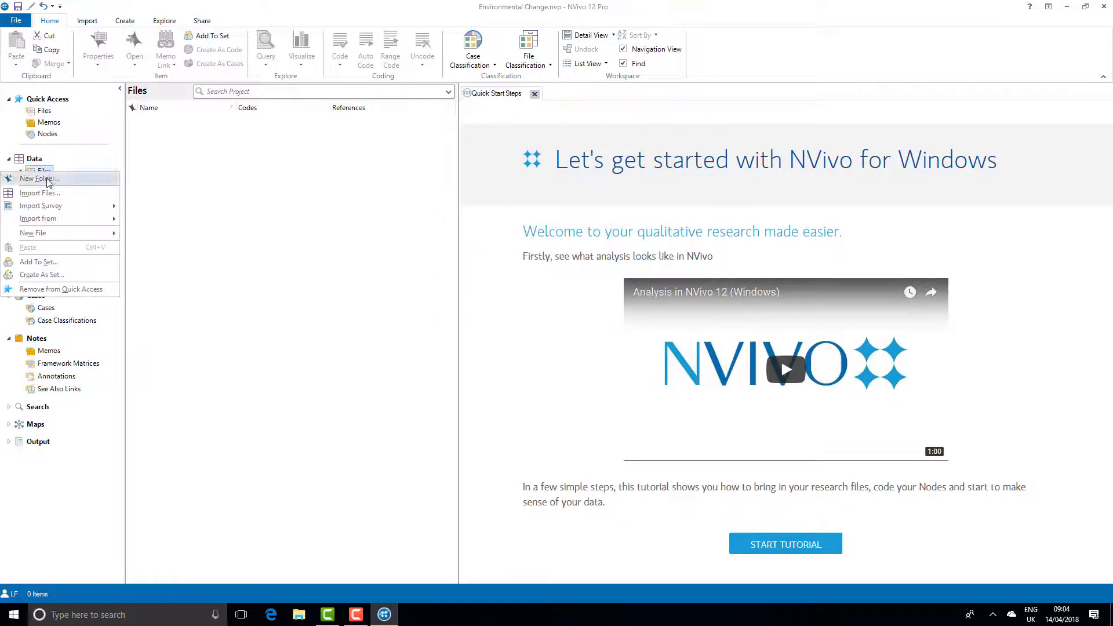
pyautogui.click(48, 178)
pyautogui.write('Literature')
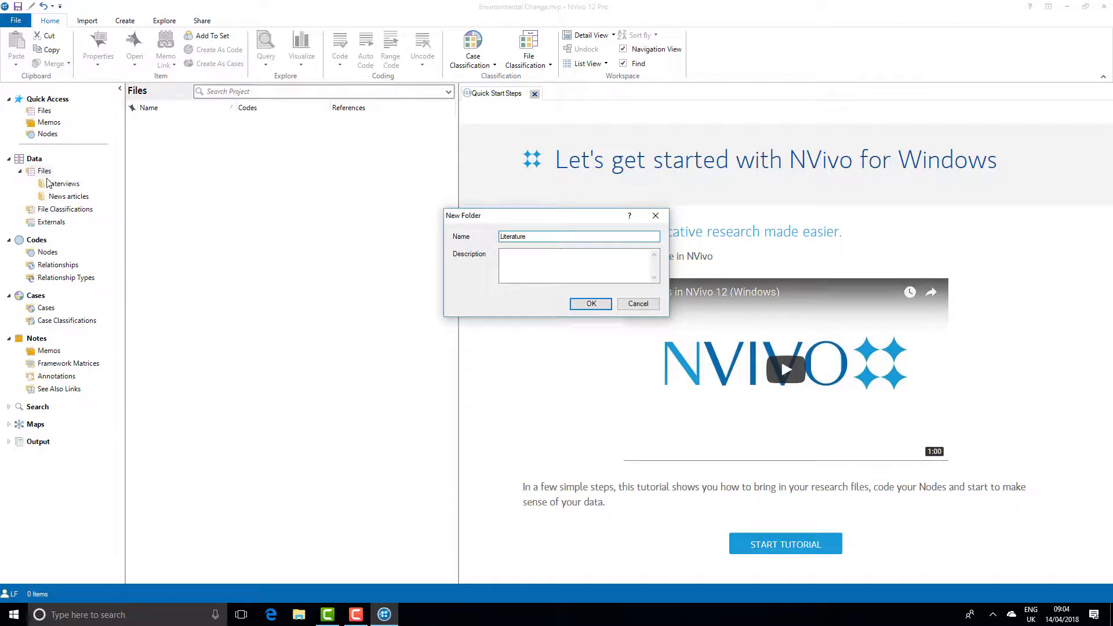
pyautogui.press('Return')
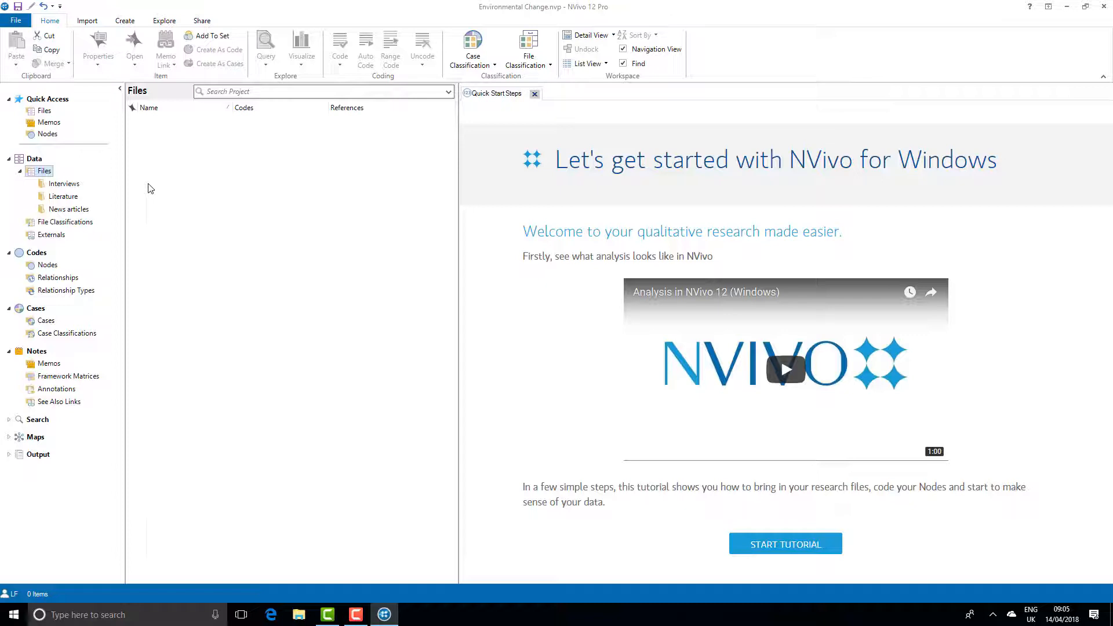
# Create a folder named Themes under Nodes in the Codes section
pyautogui.click(51, 265)
pyautogui.rightClick(55, 266)
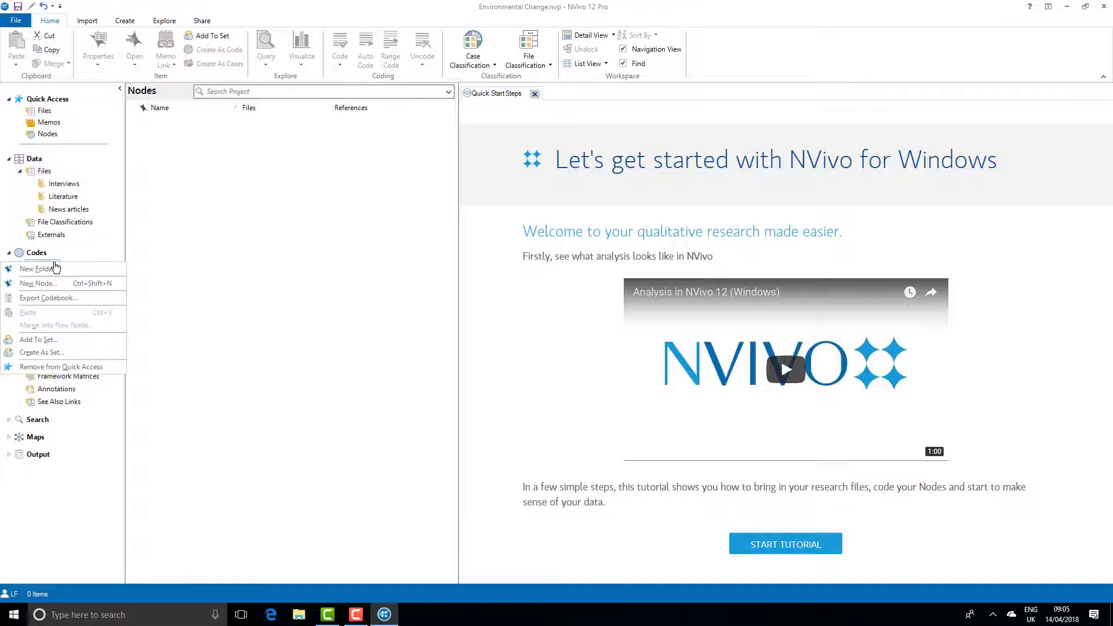
pyautogui.click(55, 267)
pyautogui.write('The')
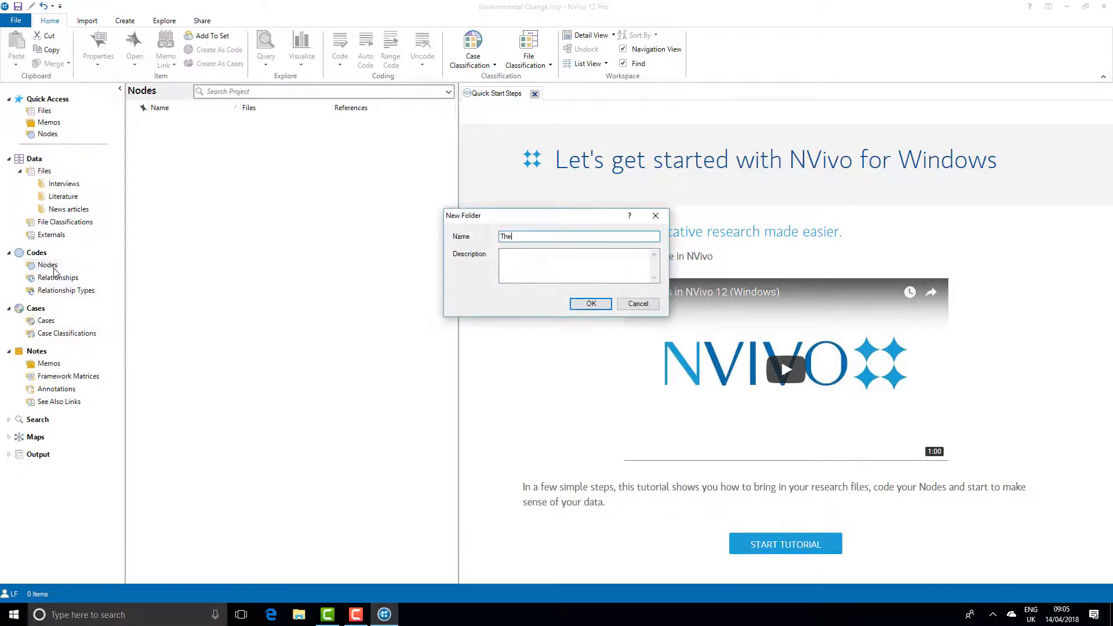
pyautogui.write('mes')
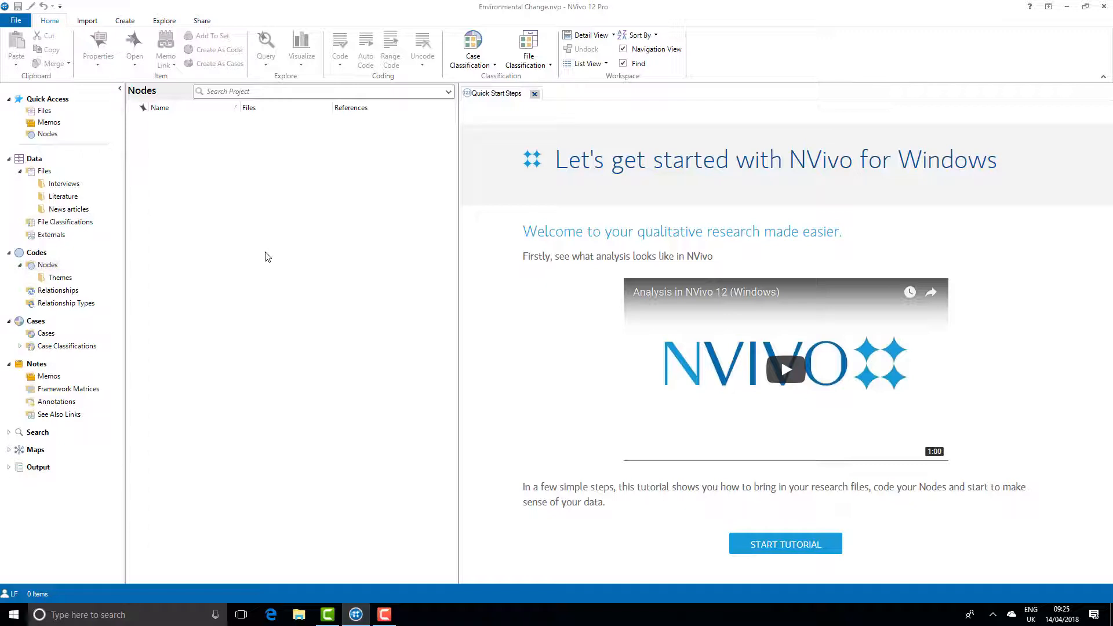
# Create two folders under Cases, named People and Places
pyautogui.click(49, 336)
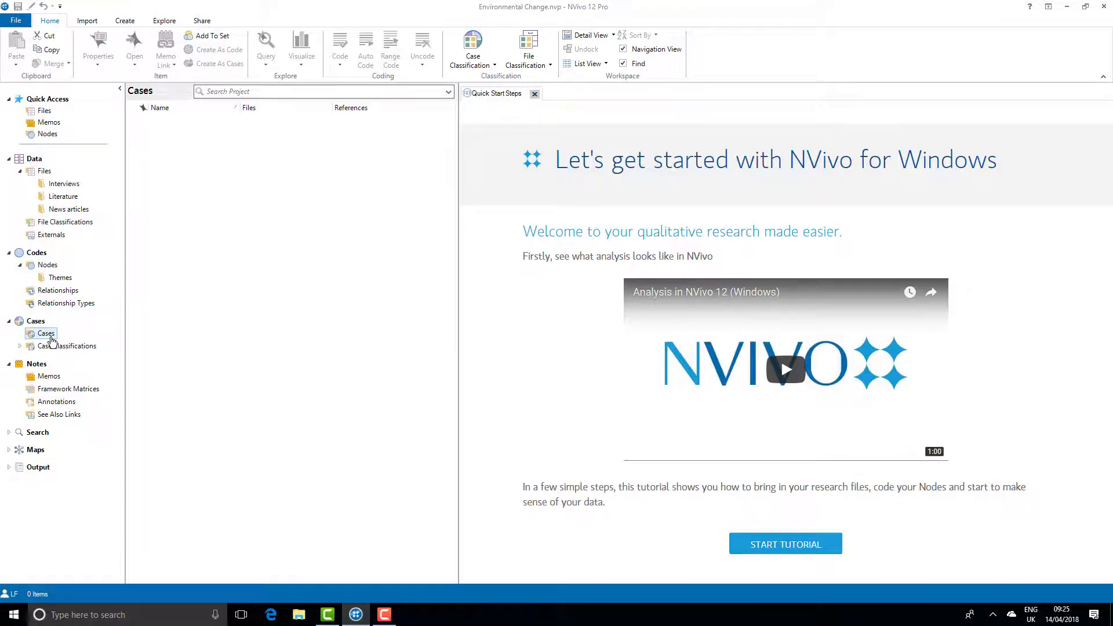
pyautogui.rightClick(52, 340)
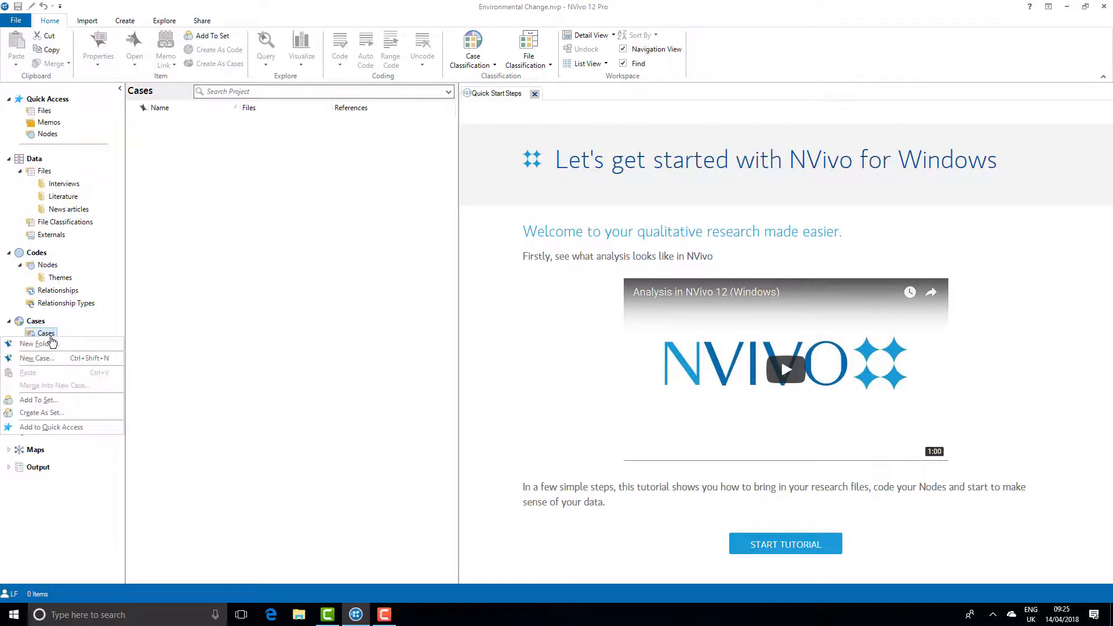
pyautogui.click(52, 345)
pyautogui.write('Places')
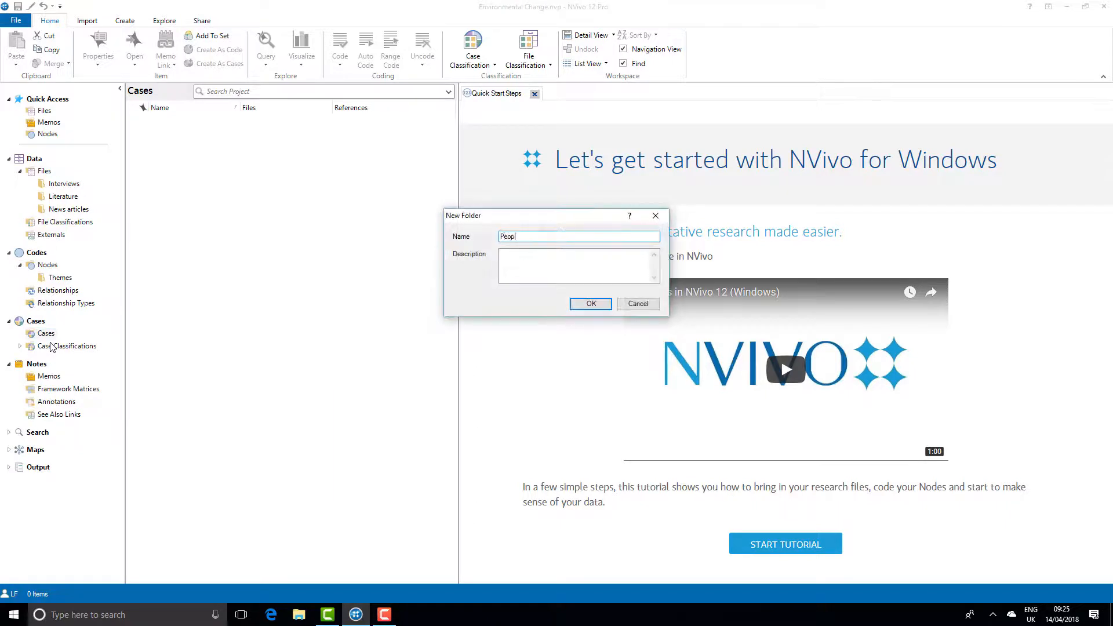
pyautogui.press('Return')
pyautogui.rightClick(50, 335)
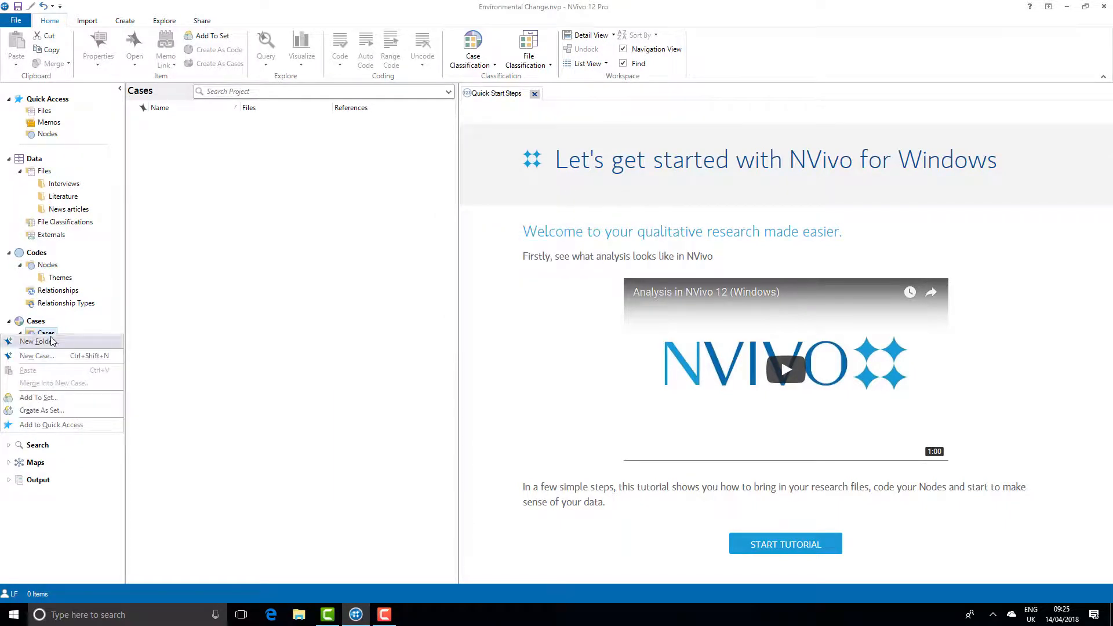
pyautogui.click(51, 341)
pyautogui.write('Places')
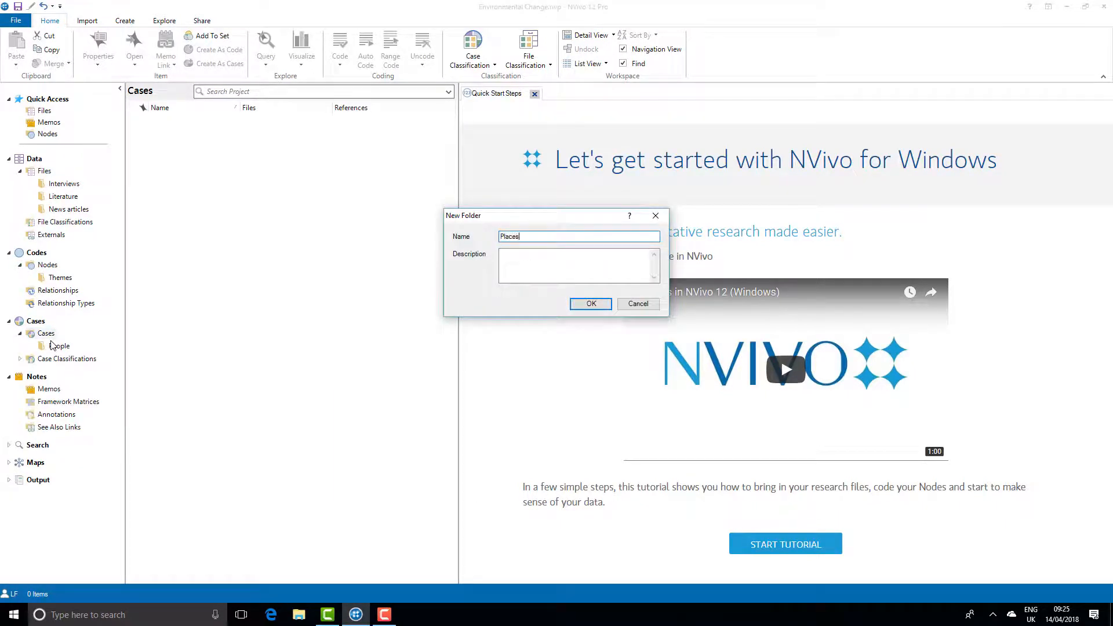
pyautogui.press('Return')
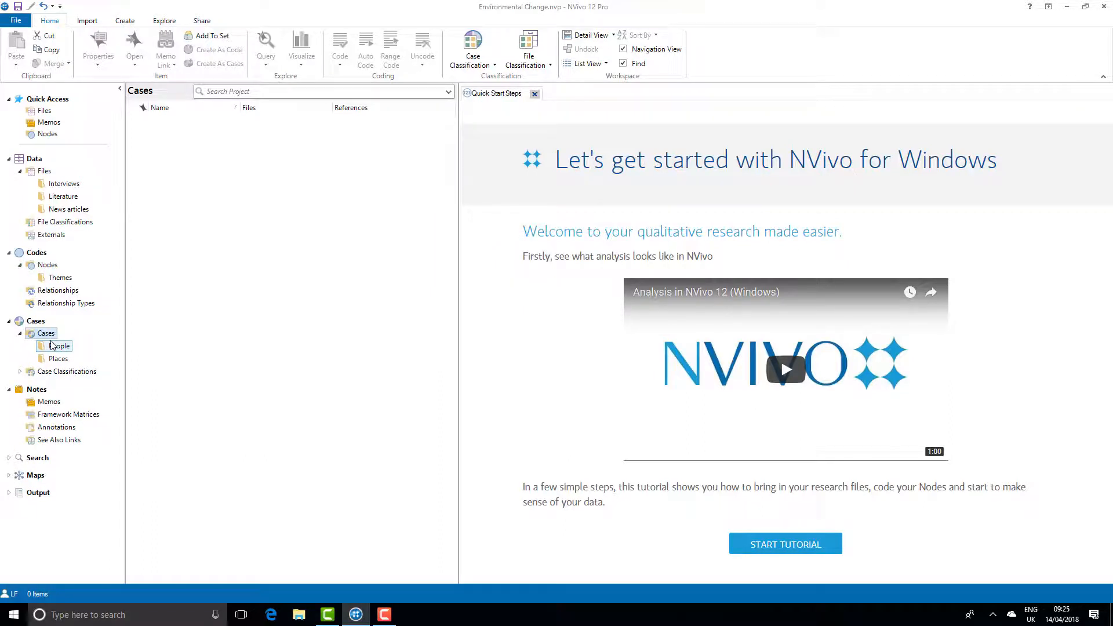
pyautogui.click(182, 302)
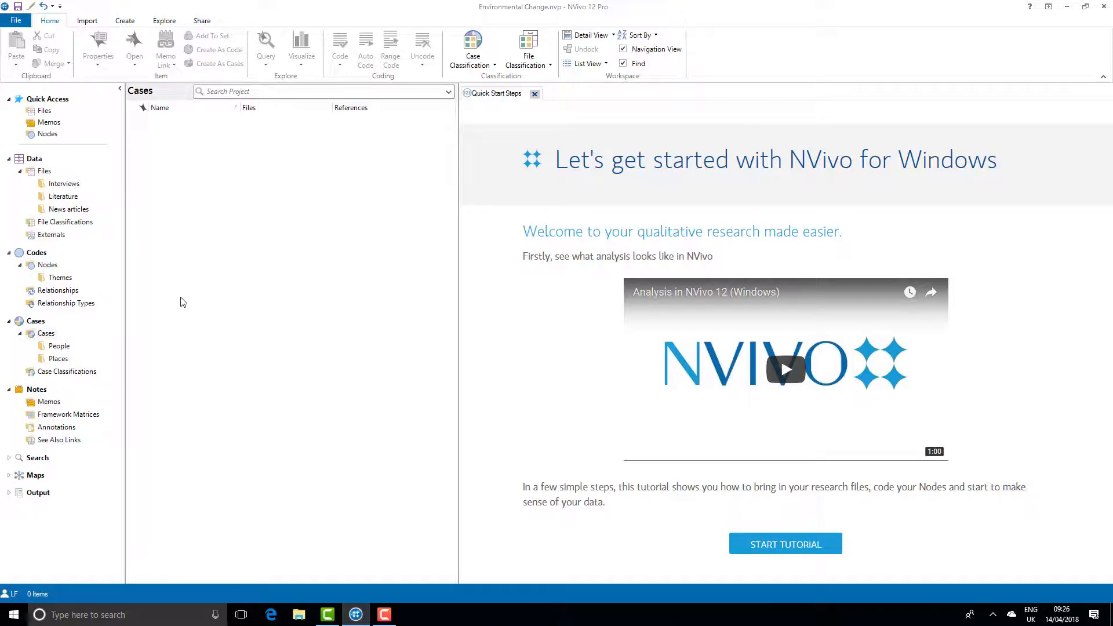
# Create two new case classifications named Person and Places
pyautogui.click(92, 371)
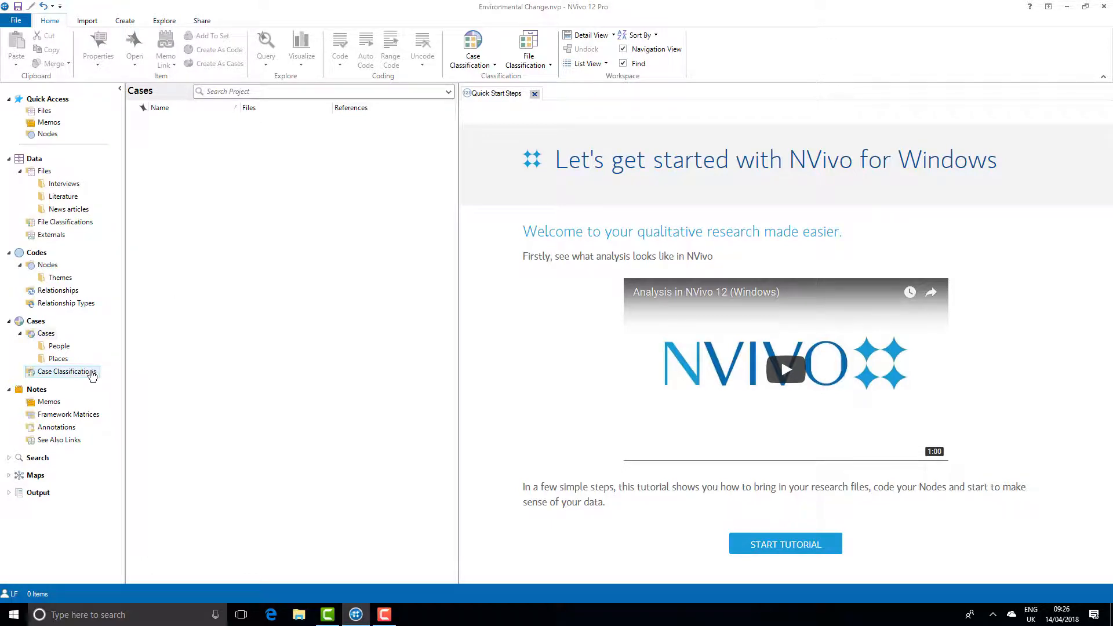
pyautogui.rightClick(210, 285)
pyautogui.click(202, 289)
pyautogui.write('P')
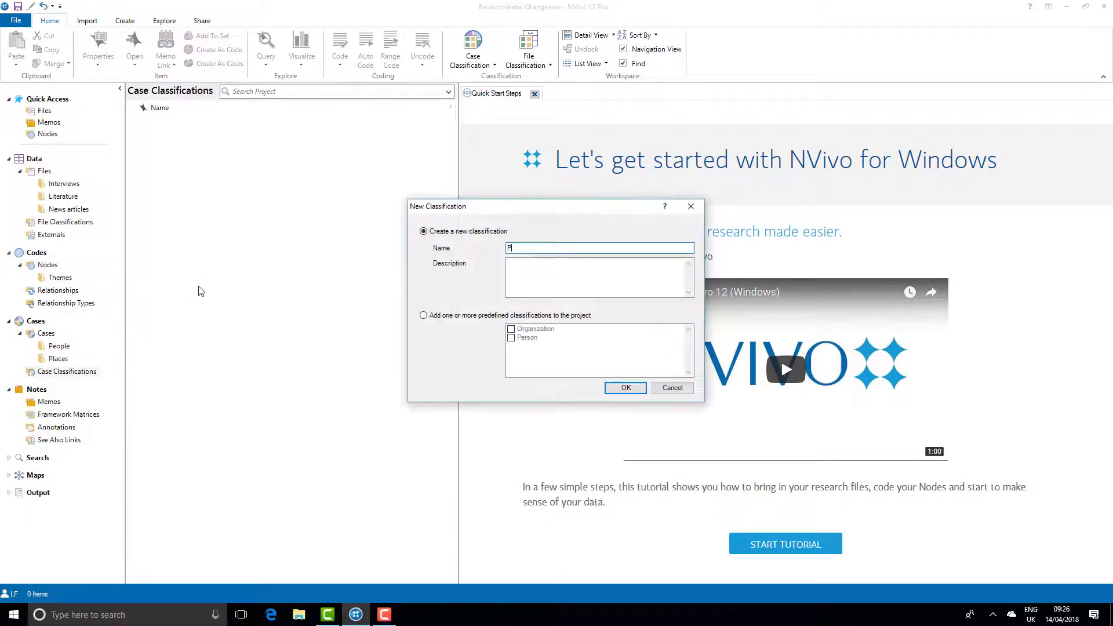
pyautogui.write('erson')
pyautogui.press('Return')
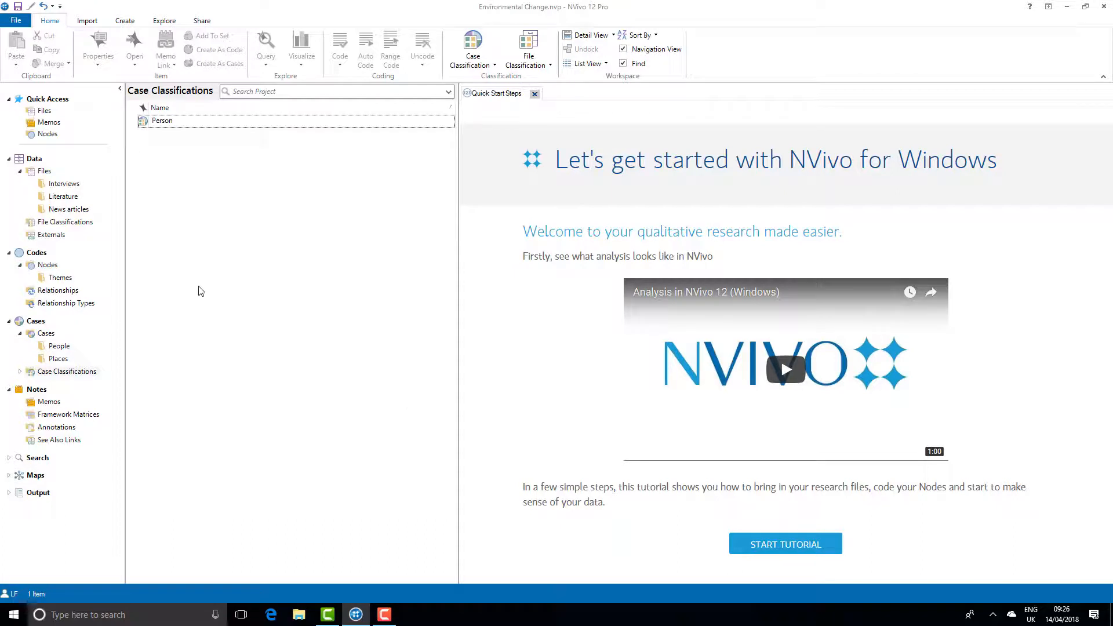
pyautogui.rightClick(200, 291)
pyautogui.click(182, 293)
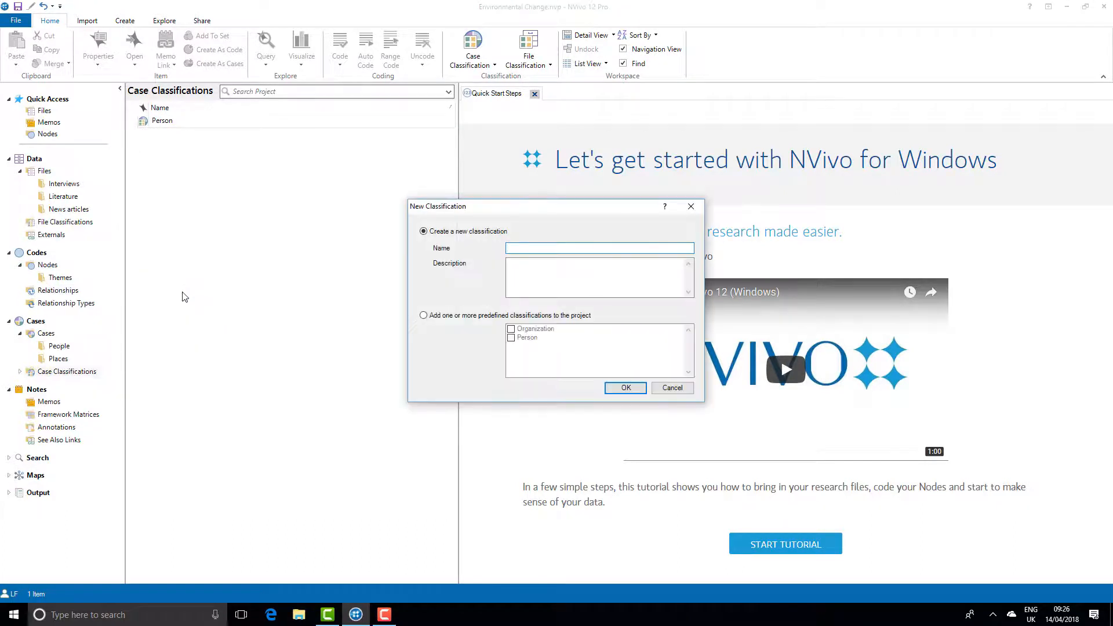
pyautogui.write('Places')
pyautogui.press('Return')
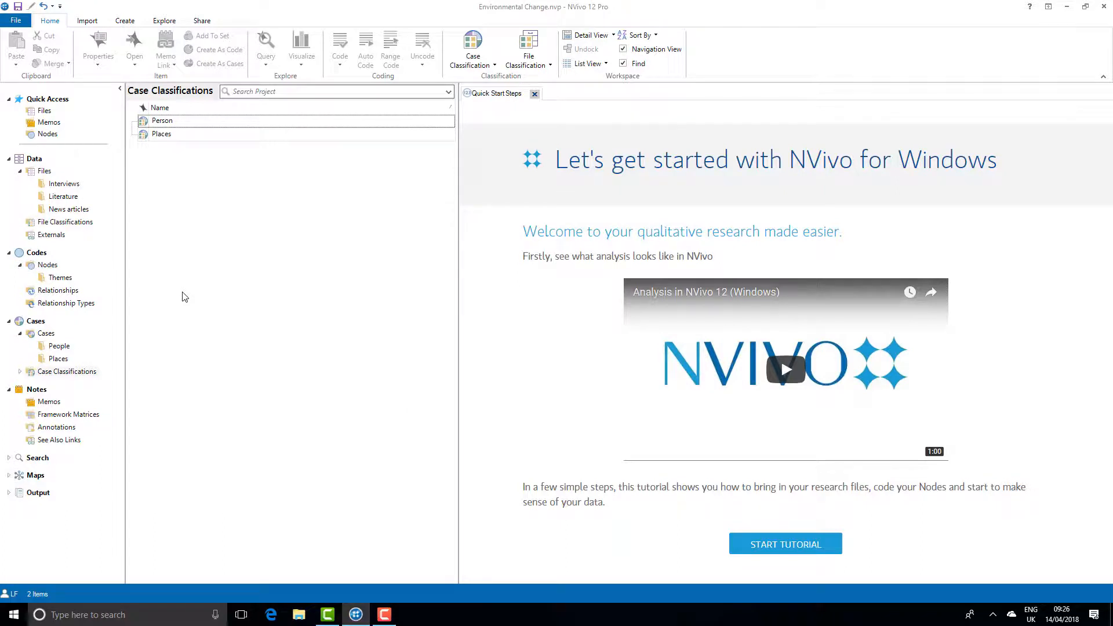
# Add the text attributes Age and Gender to the Person case classification
pyautogui.rightClick(177, 128)
pyautogui.click(197, 147)
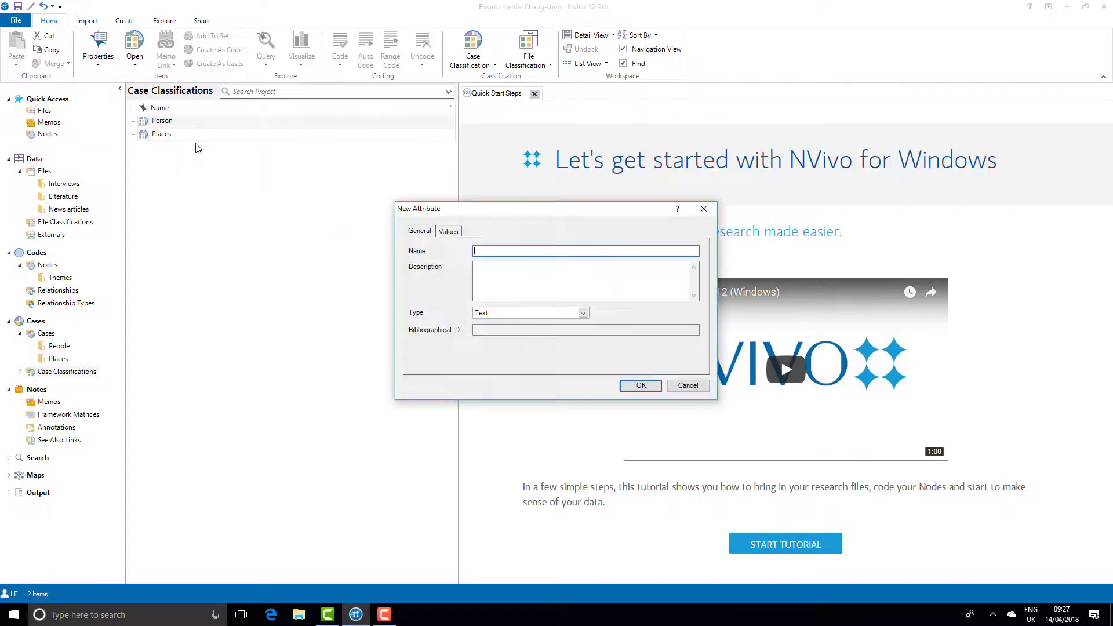
pyautogui.write('Age')
pyautogui.press('Return')
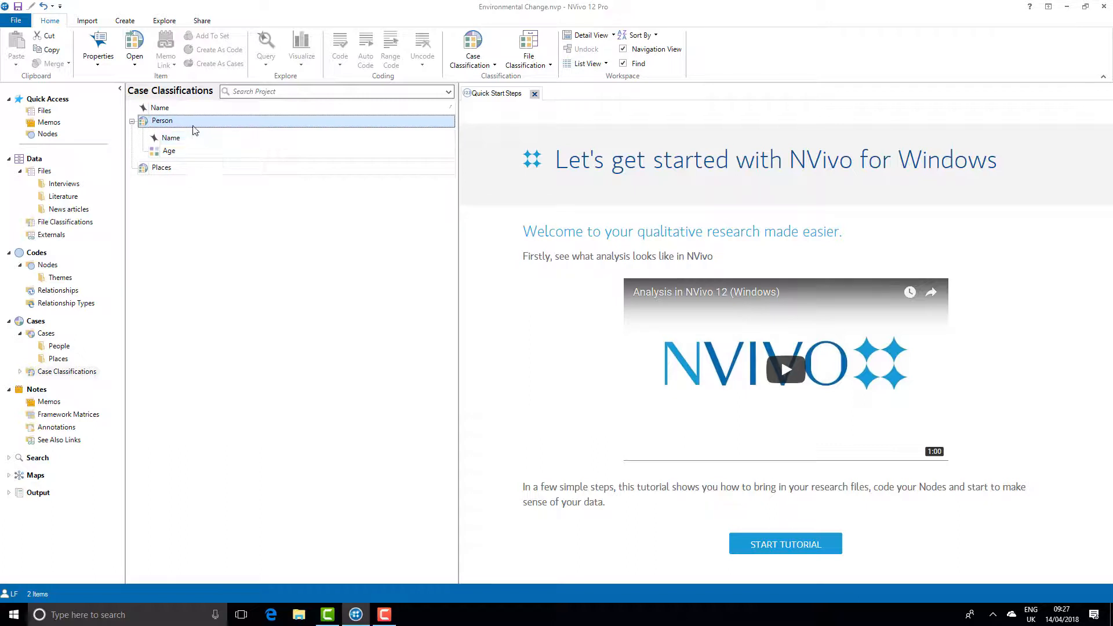
pyautogui.rightClick(195, 131)
pyautogui.click(178, 149)
pyautogui.write('G')
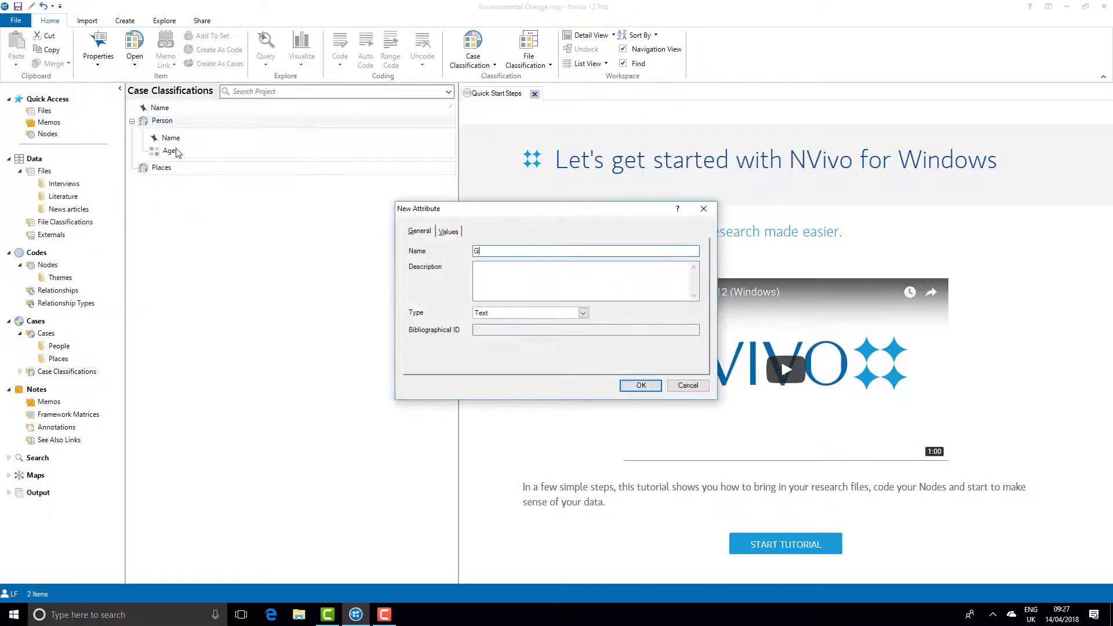
pyautogui.write('ender')
pyautogui.press('Return')
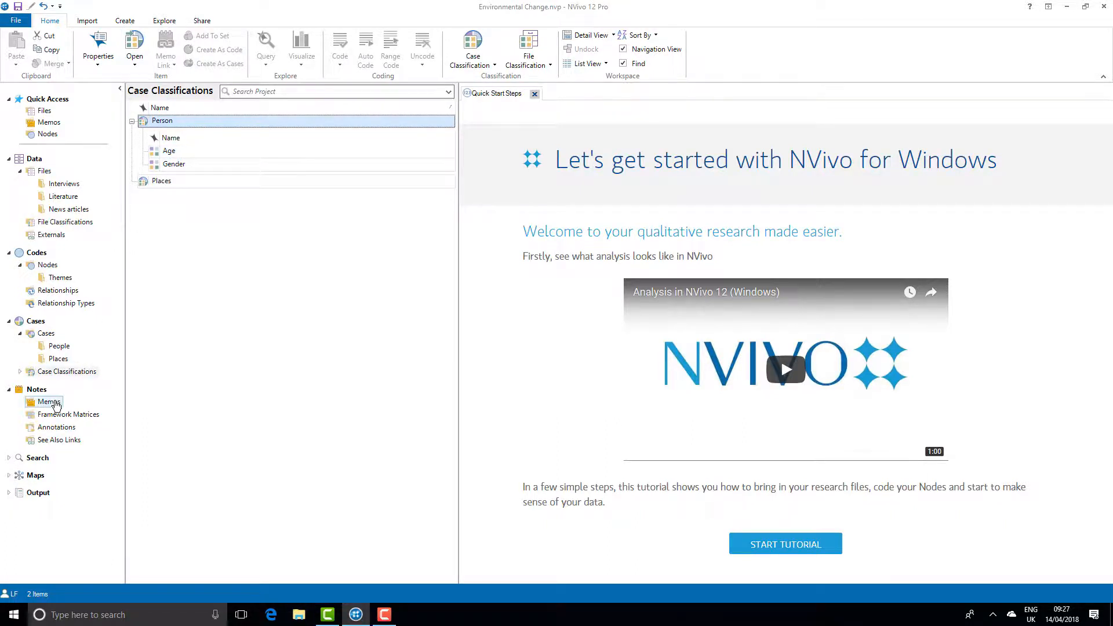
# Create a folder named Journals under Memos in the Notes section
pyautogui.click(56, 404)
pyautogui.rightClick(55, 404)
pyautogui.click(52, 410)
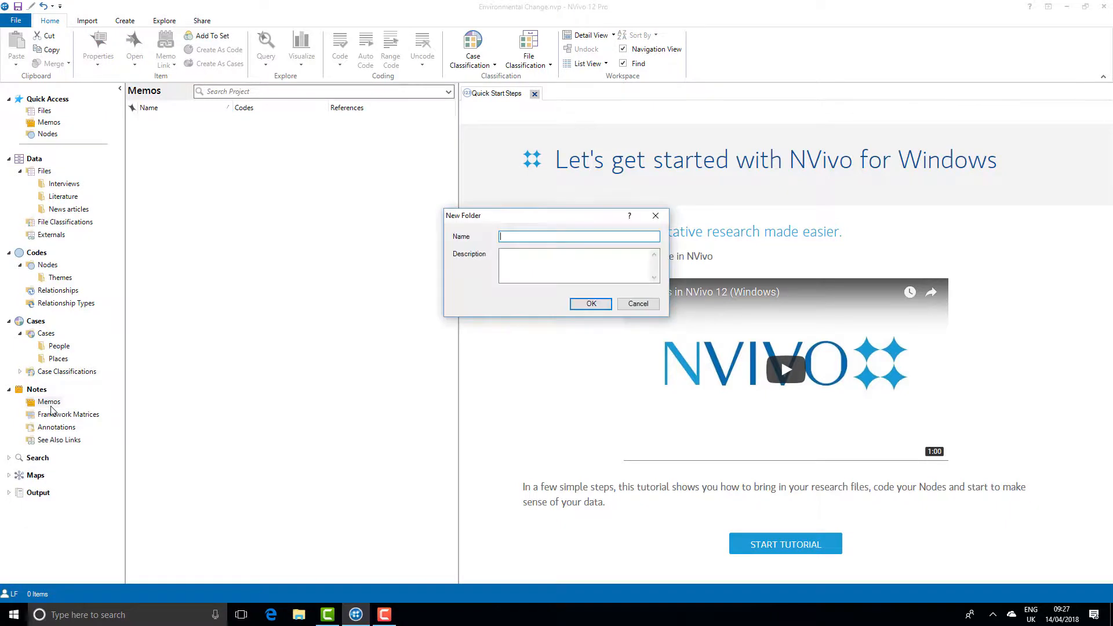
pyautogui.write('Journals')
pyautogui.press('Return')
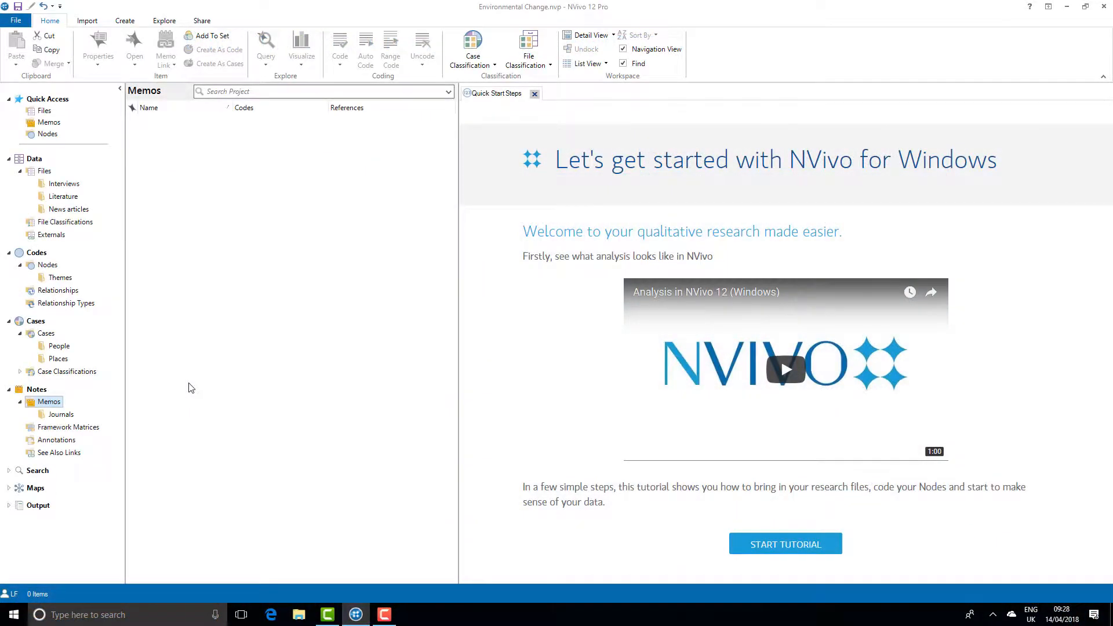
# Create a new memo named Research Journal inside the Journals folder
pyautogui.click(77, 415)
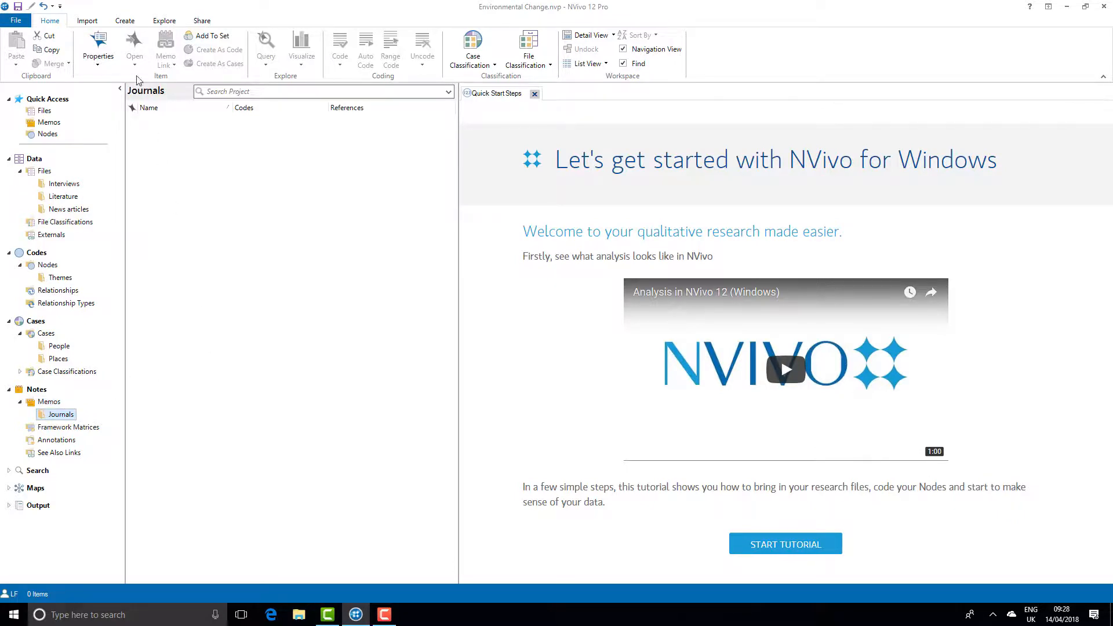
pyautogui.click(132, 23)
pyautogui.click(25, 55)
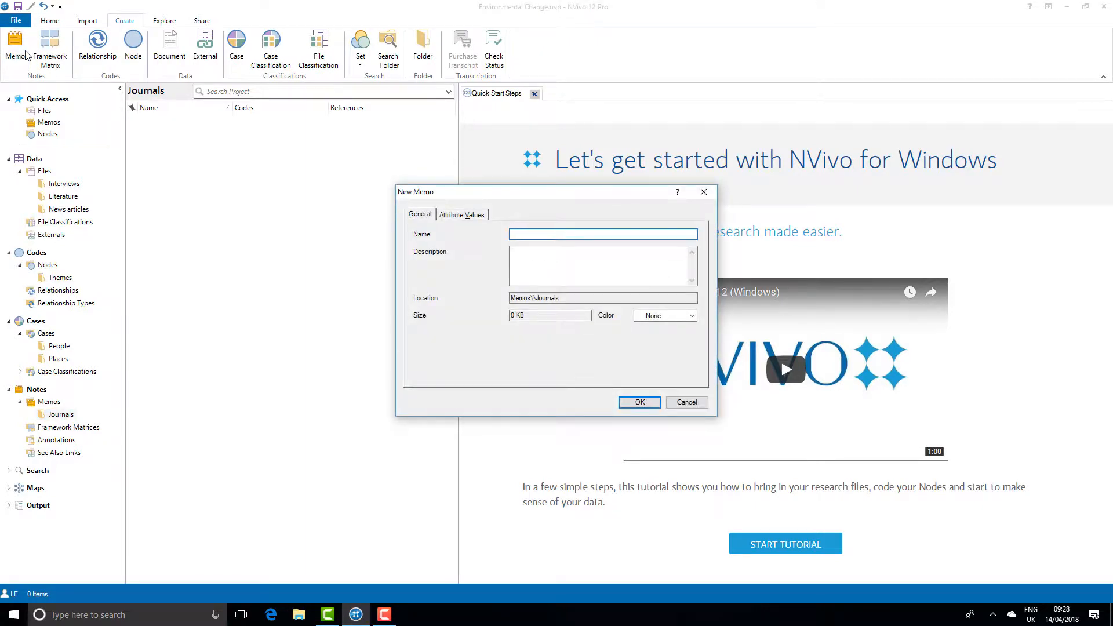
pyautogui.write('Research Journal')
pyautogui.press('Return')
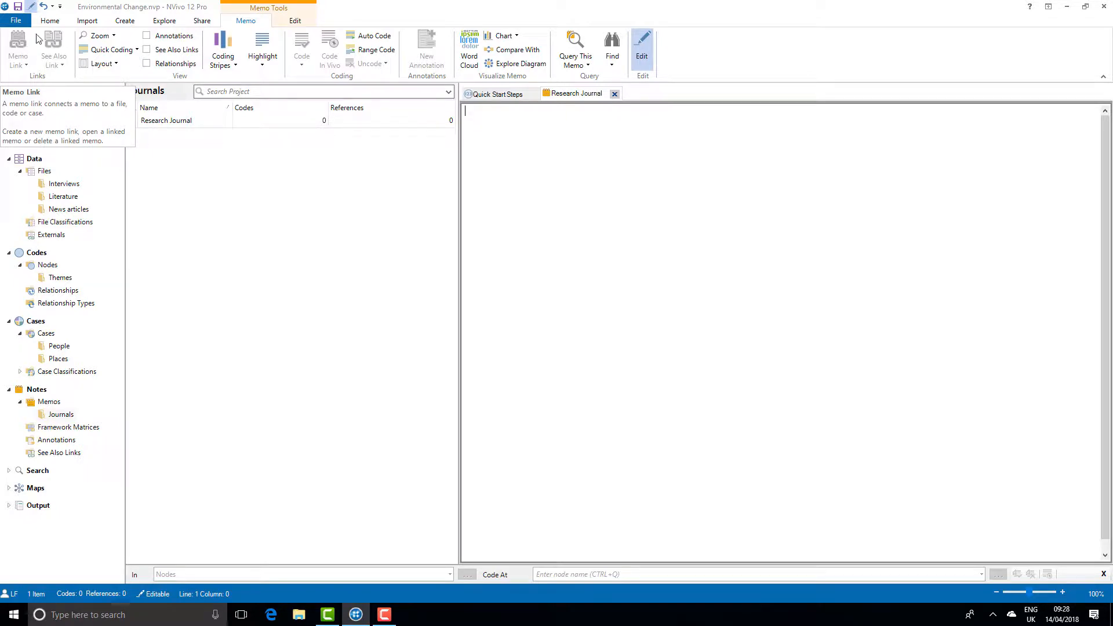
# Insert the current date and time into the Research Journal memo and save the project
pyautogui.click(306, 24)
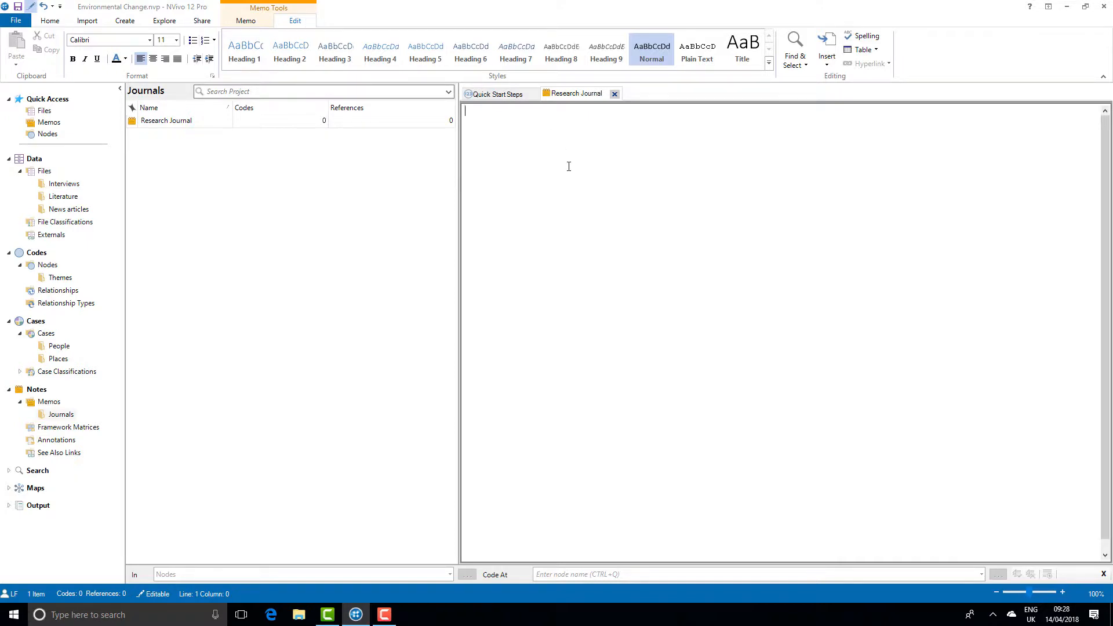
pyautogui.hotkey('ctrl', 'shift', 't')
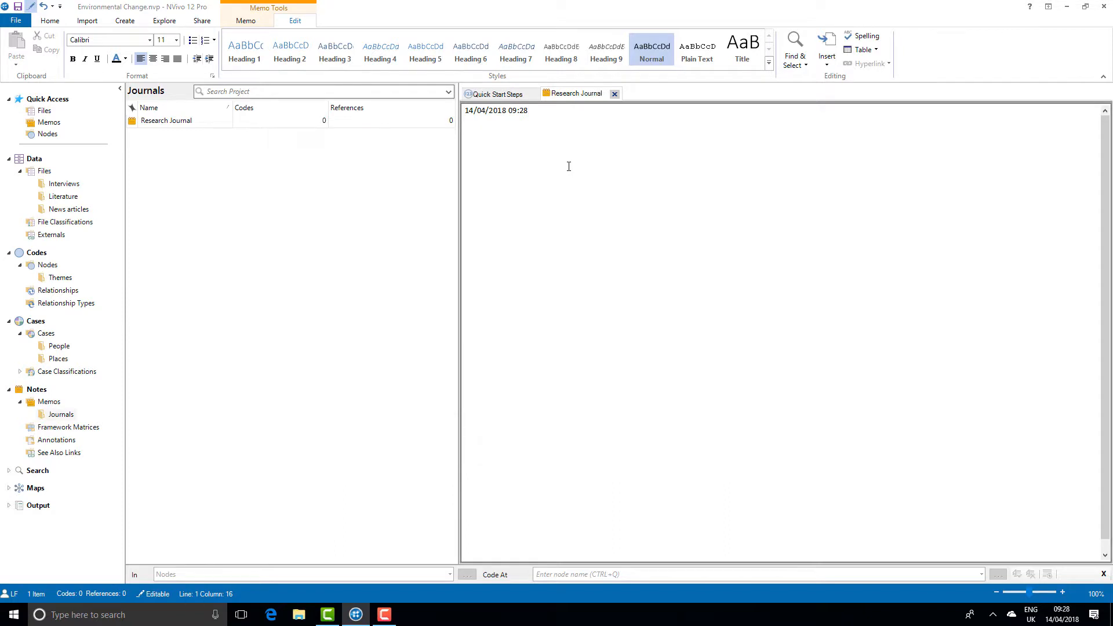
pyautogui.click(16, 21)
pyautogui.press('Escape')
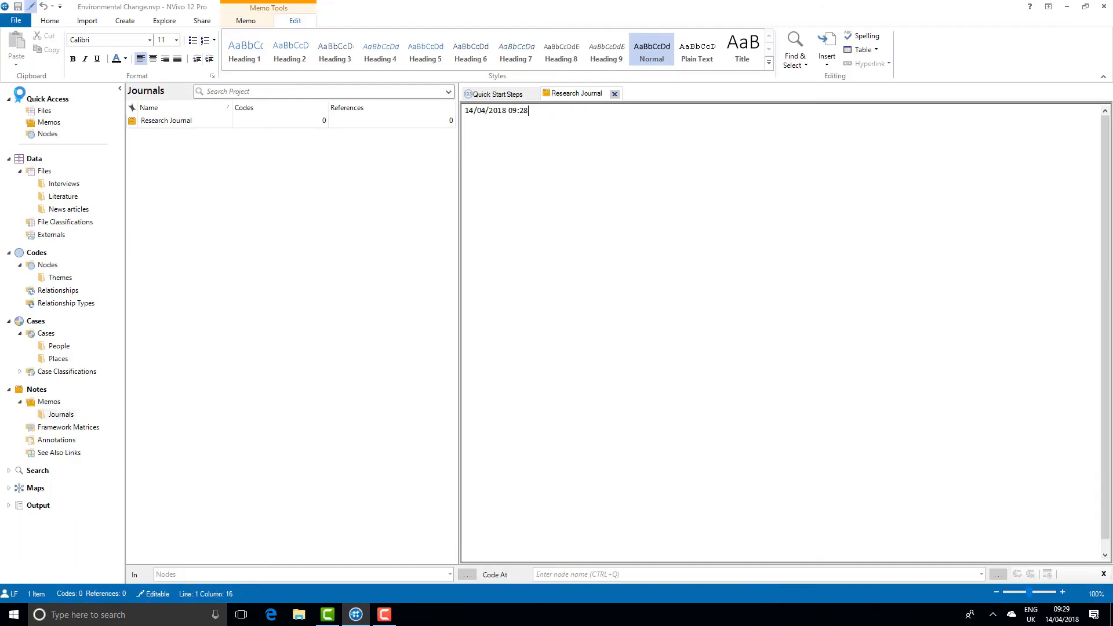